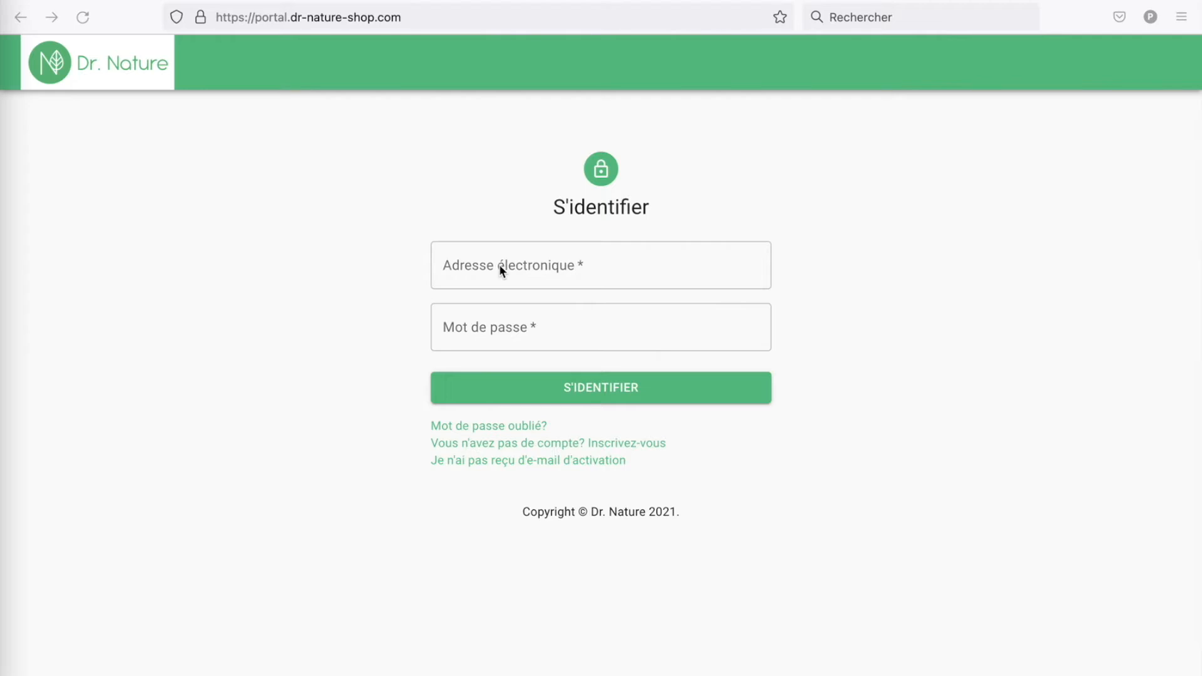
Step: Switch to sign-up and enter the new Gmail address and a password
click(500, 270)
text(test)
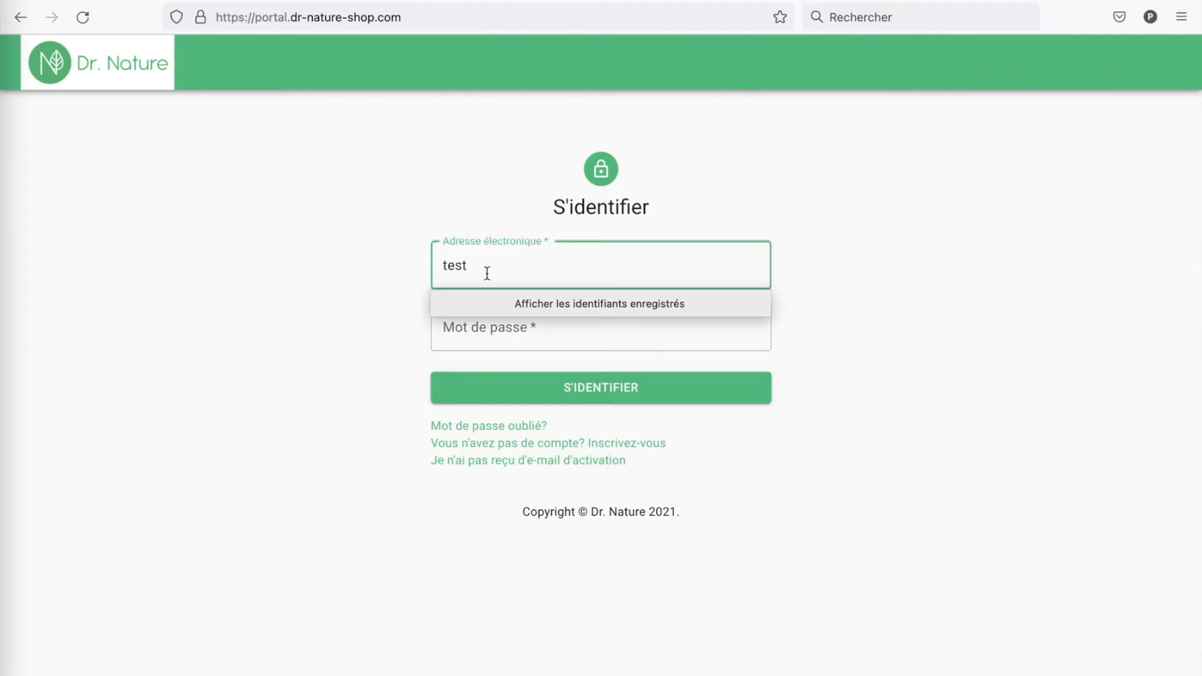
click(456, 447)
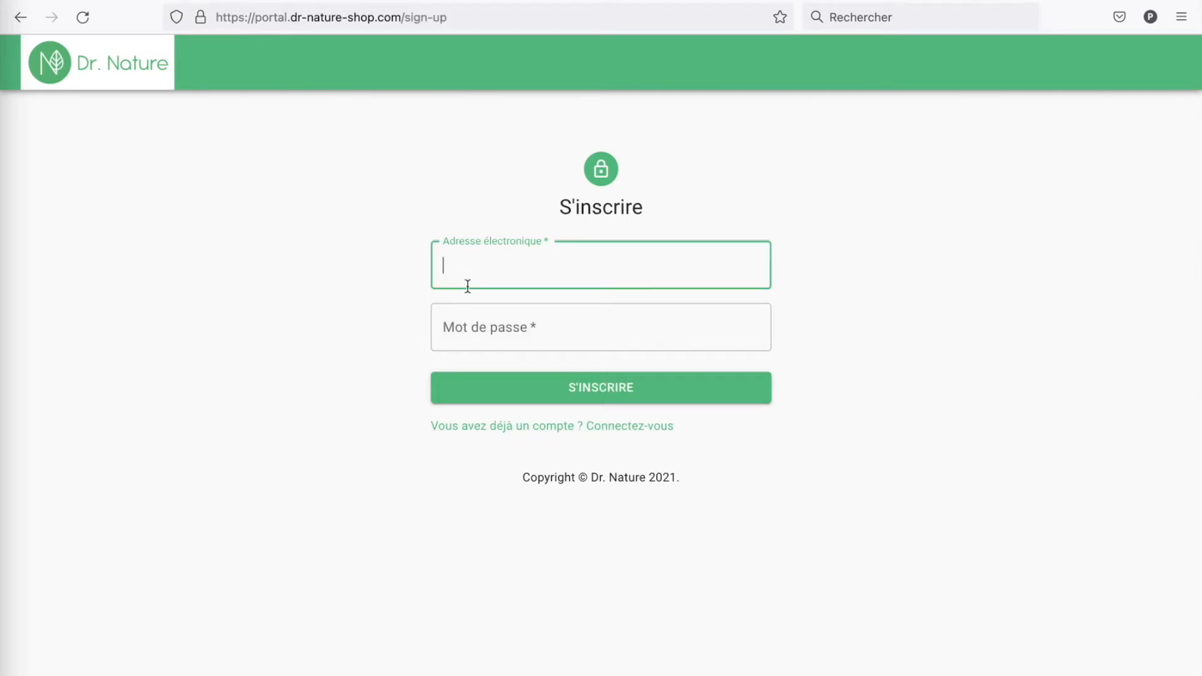
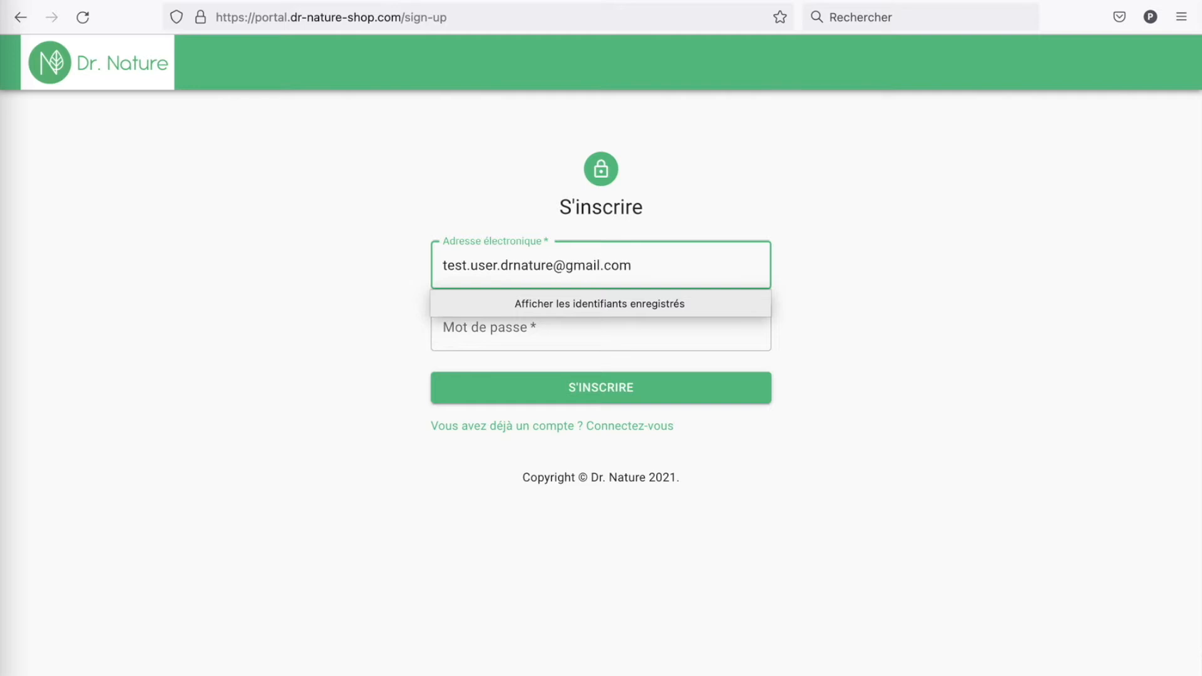
key(Tab)
text(•••••••)
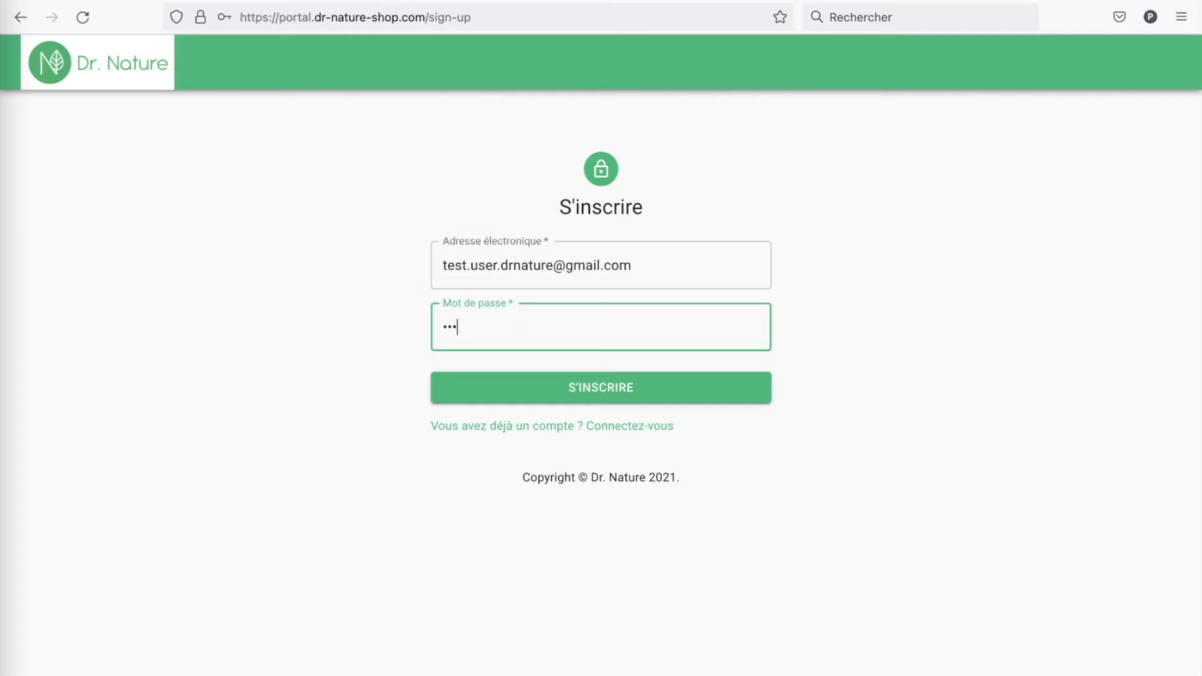
text(•)
Step: Submit the registration, add a digit to the rejected password, and resubmit
click(561, 386)
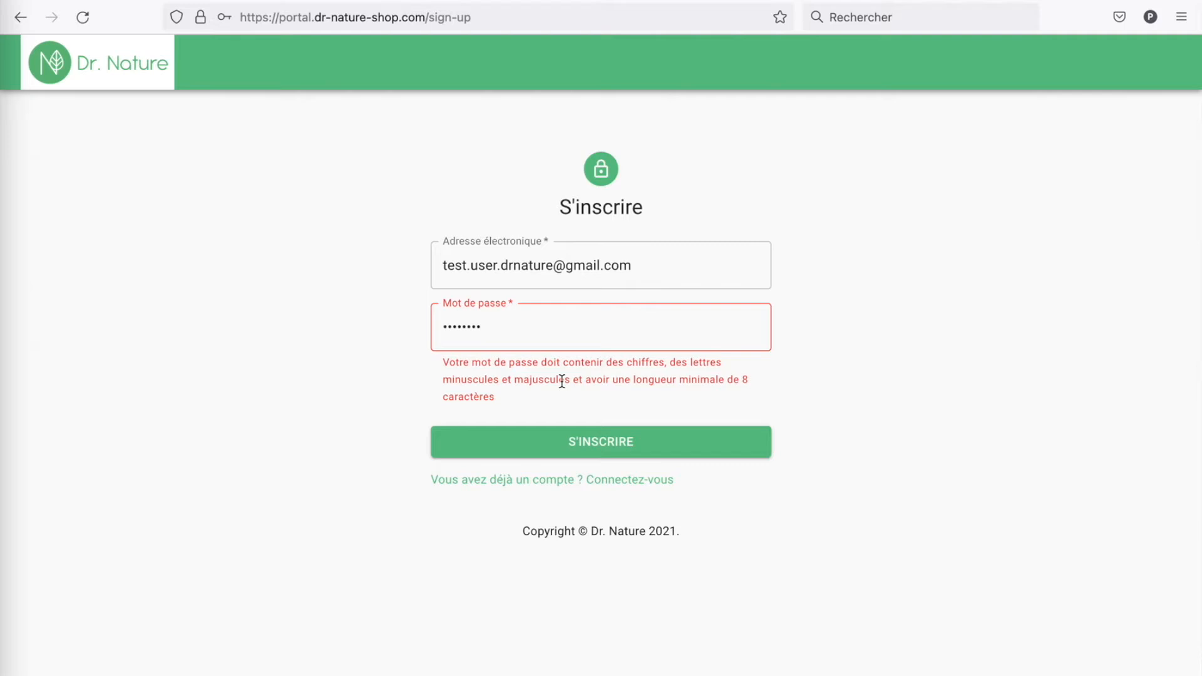
click(556, 325)
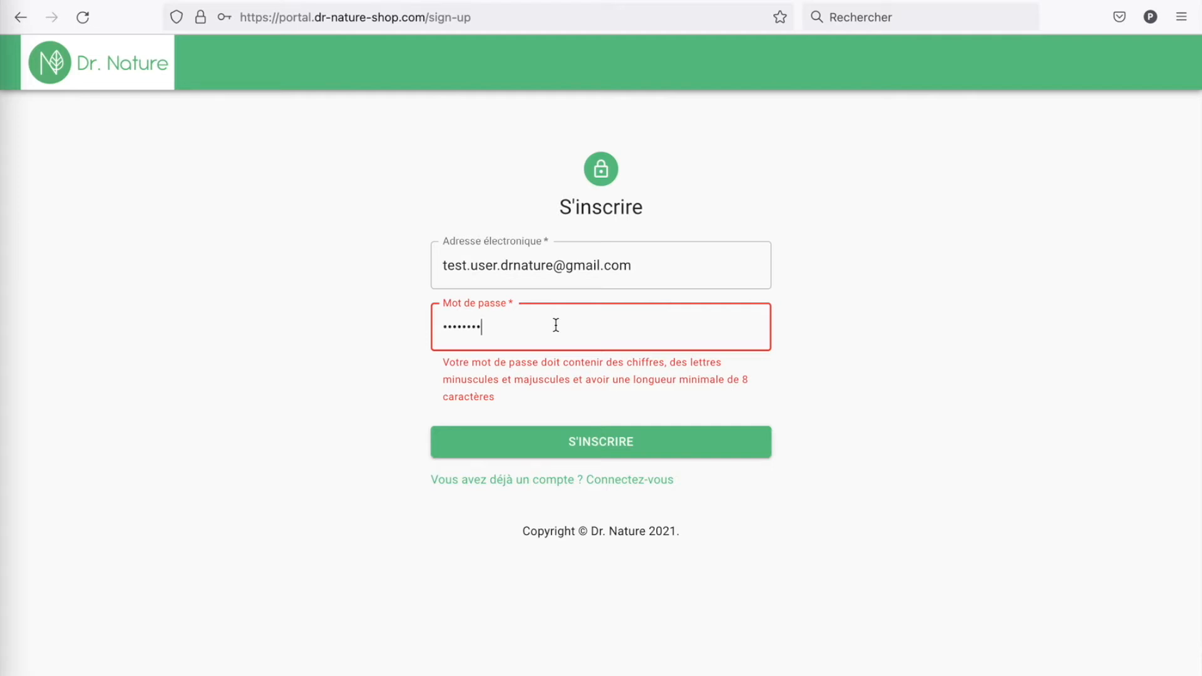
text(1)
click(573, 450)
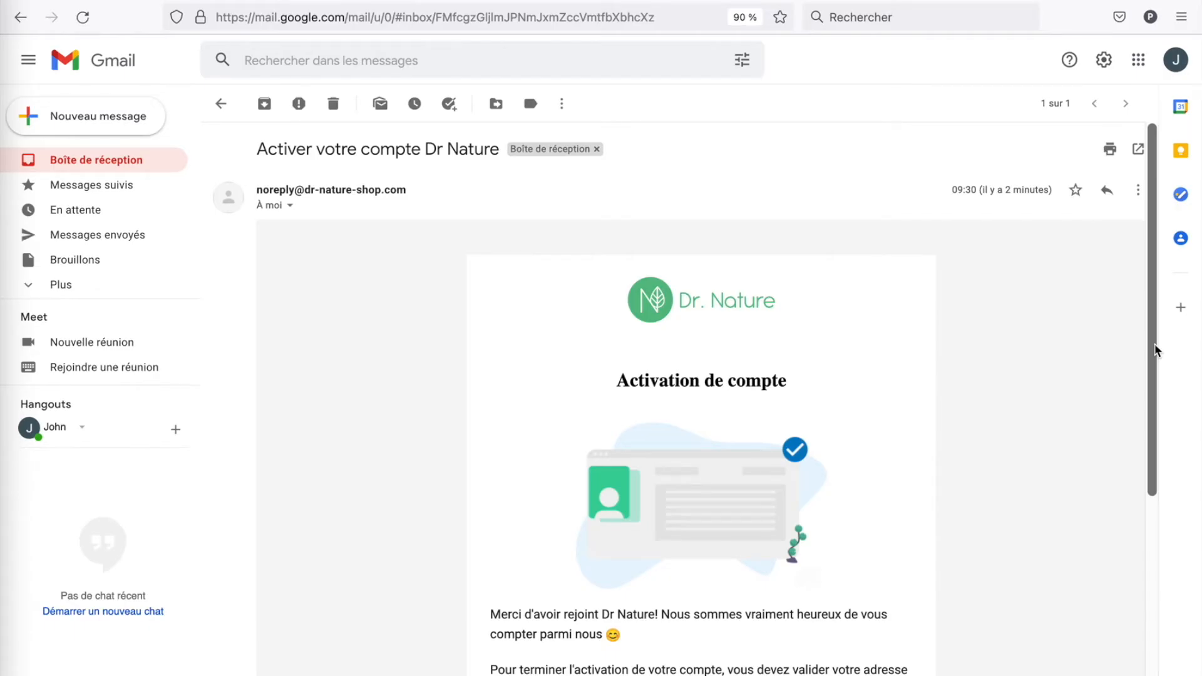
Step: Activate the account from the e-mail link, then enter first name, last name and begin the street
drag(1156, 350, 1158, 496)
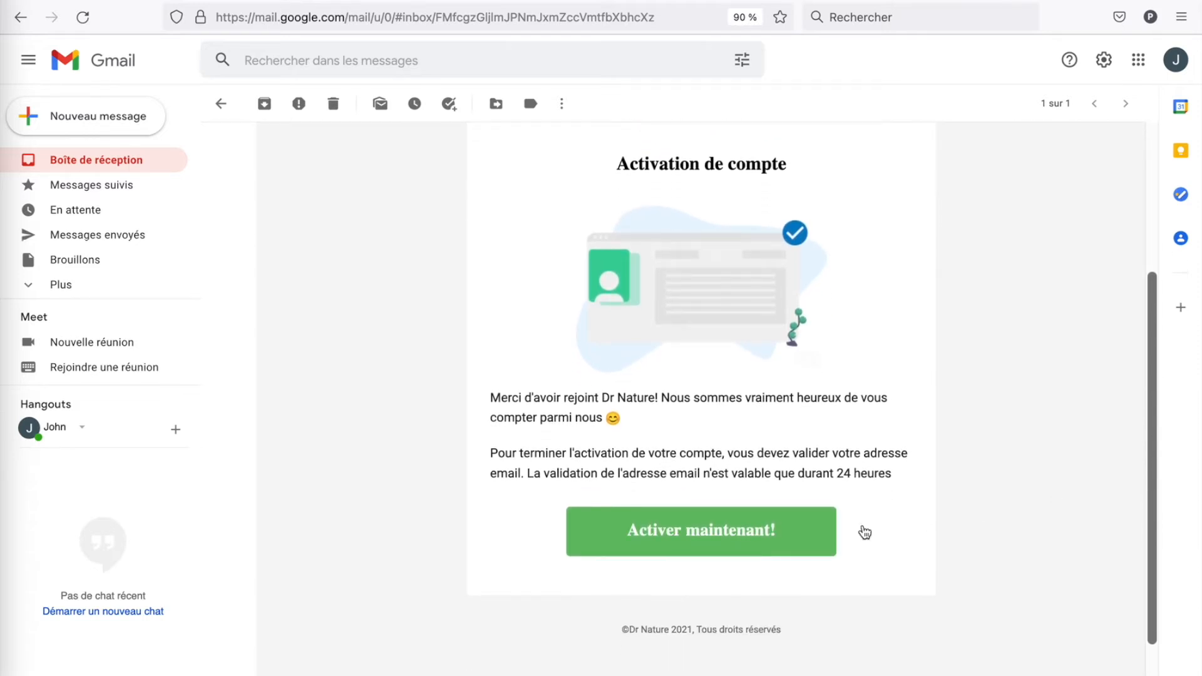
click(713, 531)
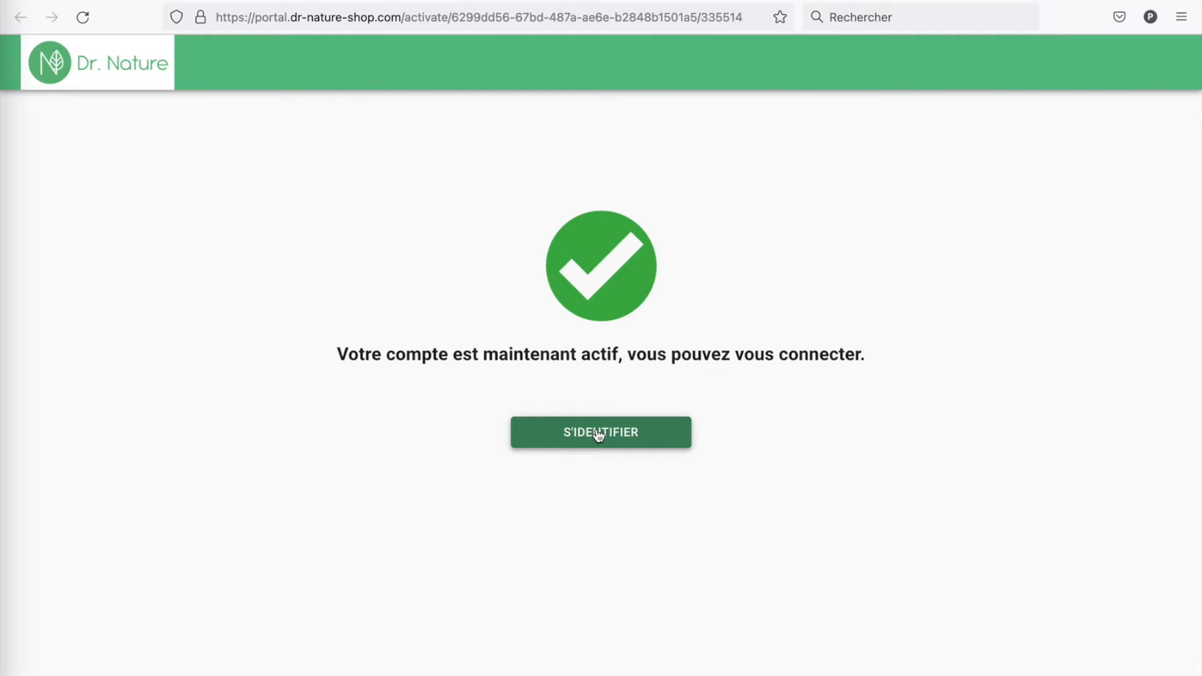
text(John)
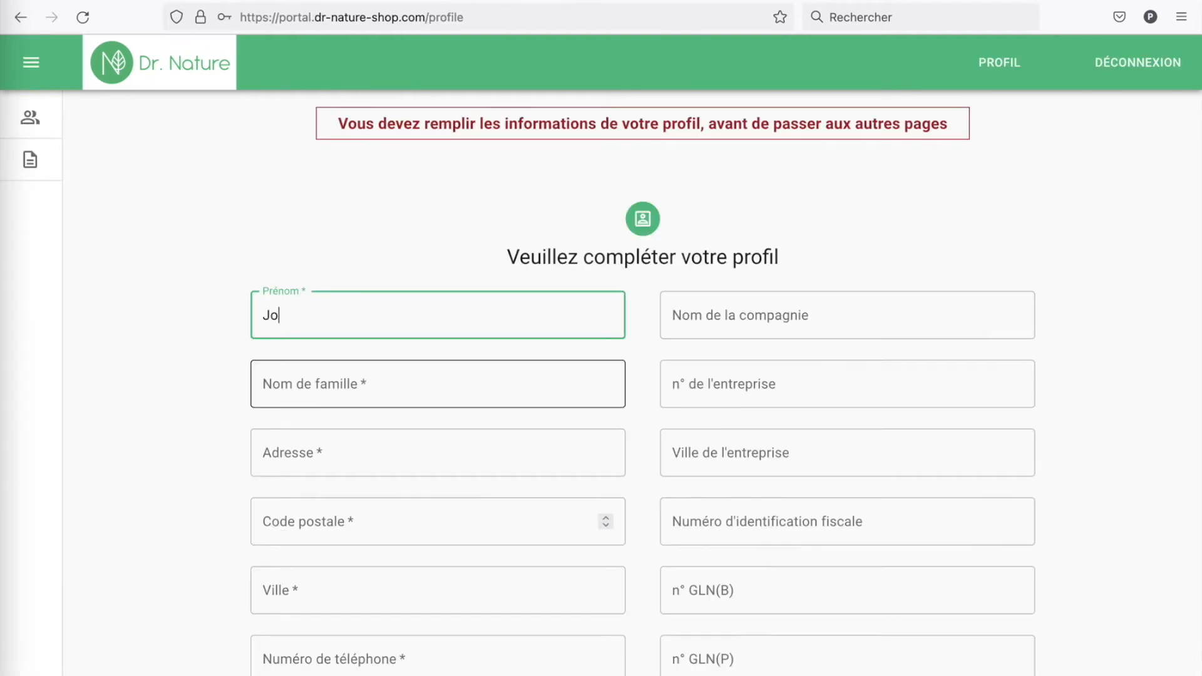
key(Tab)
text(Do)
key(Tab)
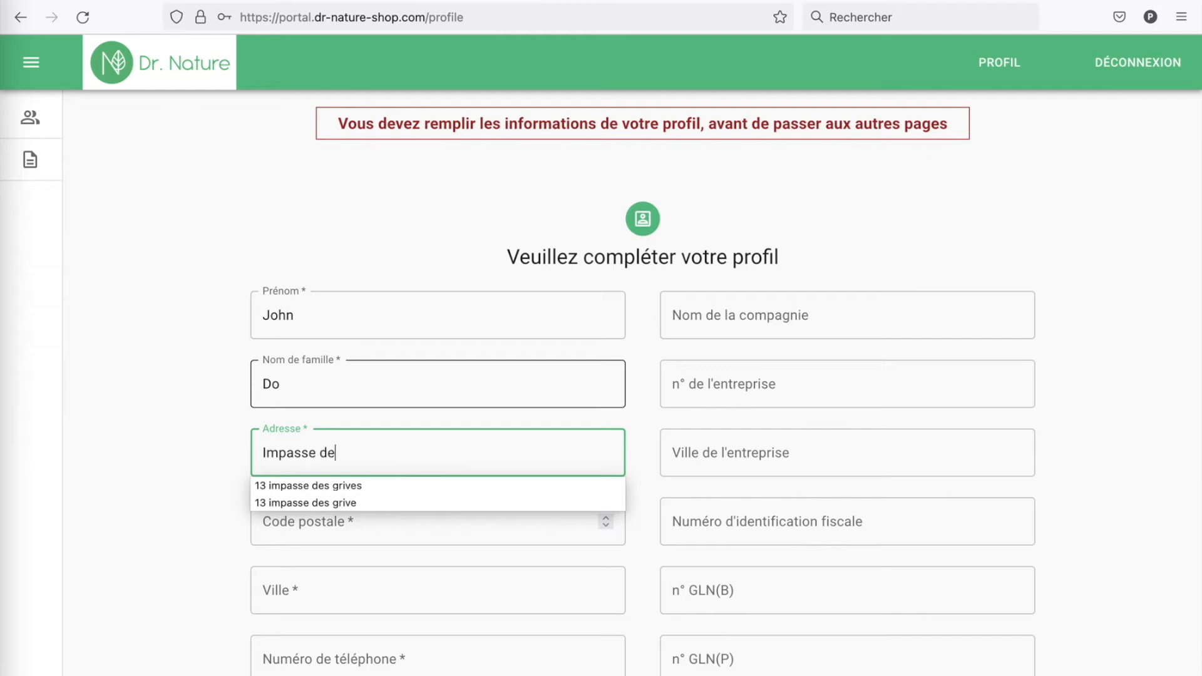
Step: Correct the street address and house number, then enter the postal code and city
key(BackSpace)
key(BackSpace)
key(BackSpace)
key(BackSpace)
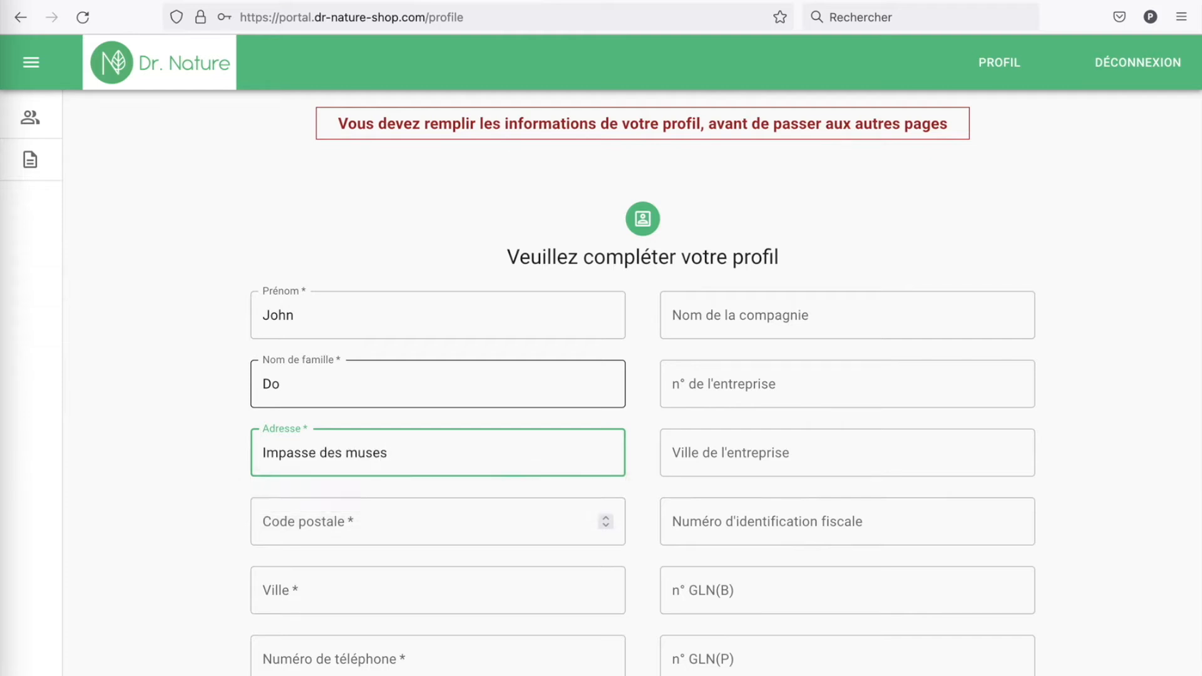
click(443, 518)
text(1022)
key(Tab)
text(Bremblens)
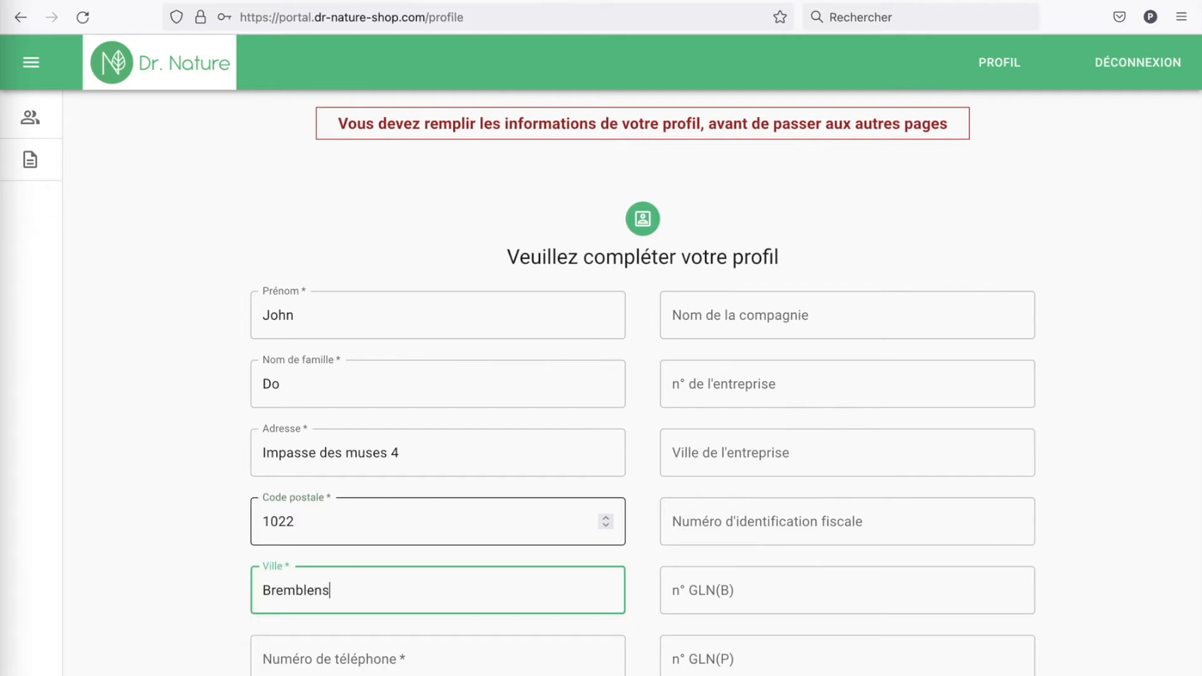
Step: Fill in the phone number, the IBAN and the RCC number
click(396, 649)
text(021555)
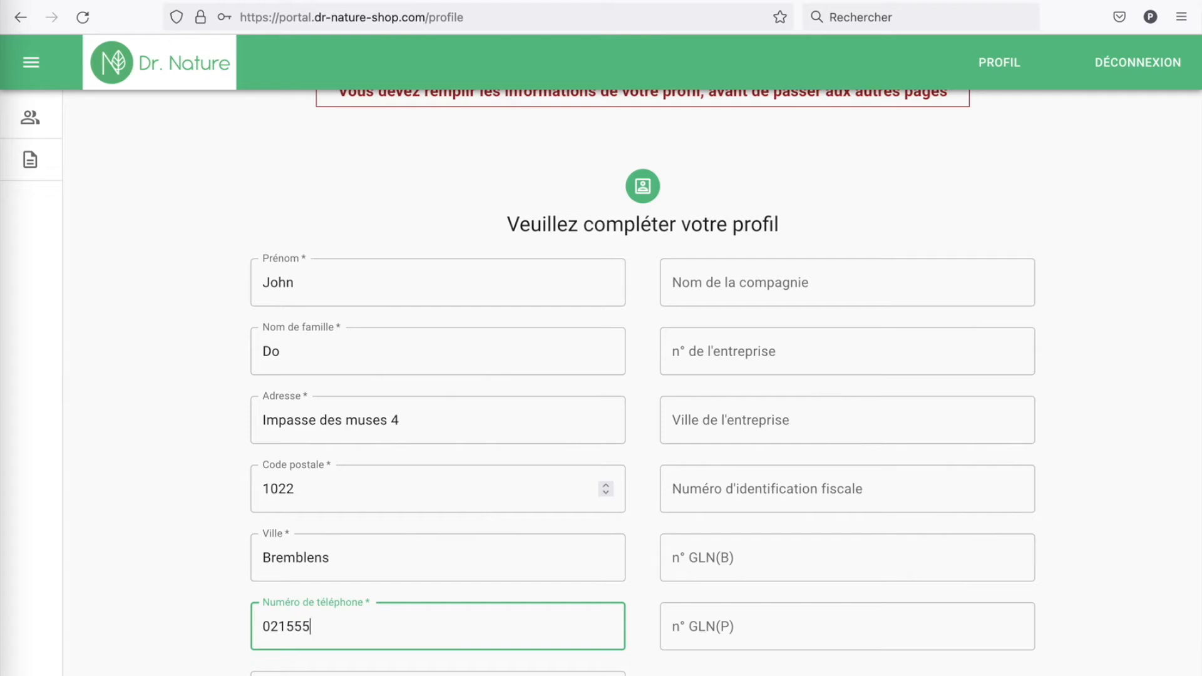
text(4422)
scroll(303, 607, down, 2)
click(413, 568)
text(CH123456)
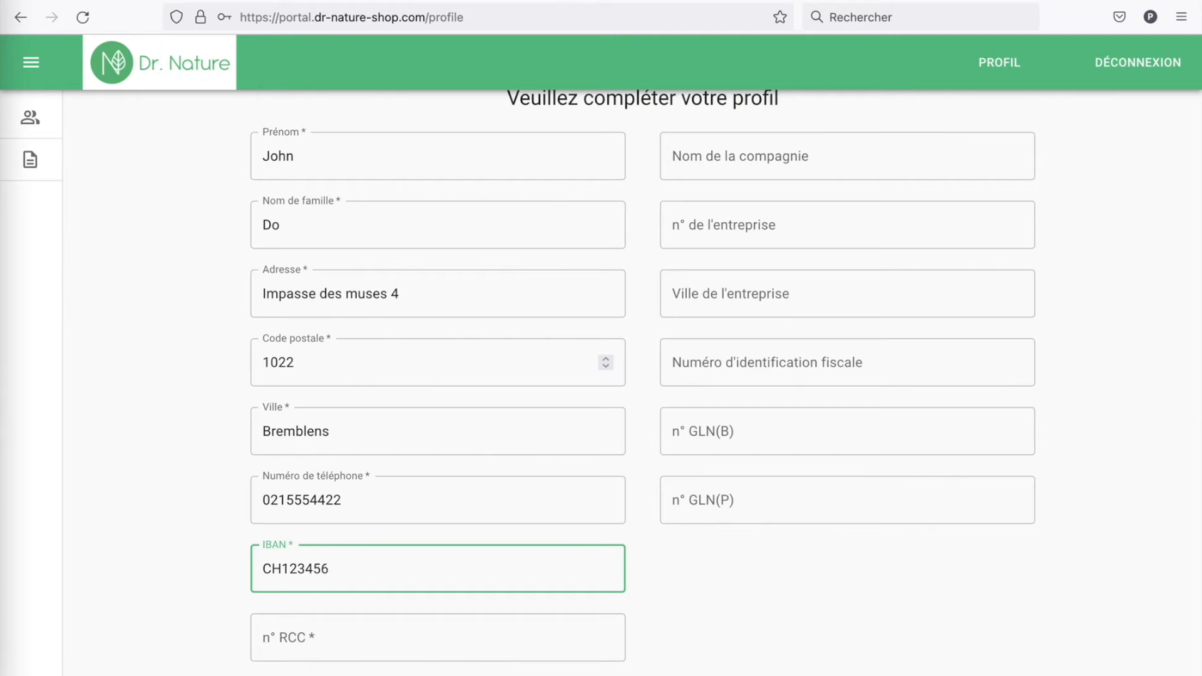
text(7890123456789)
key(Tab)
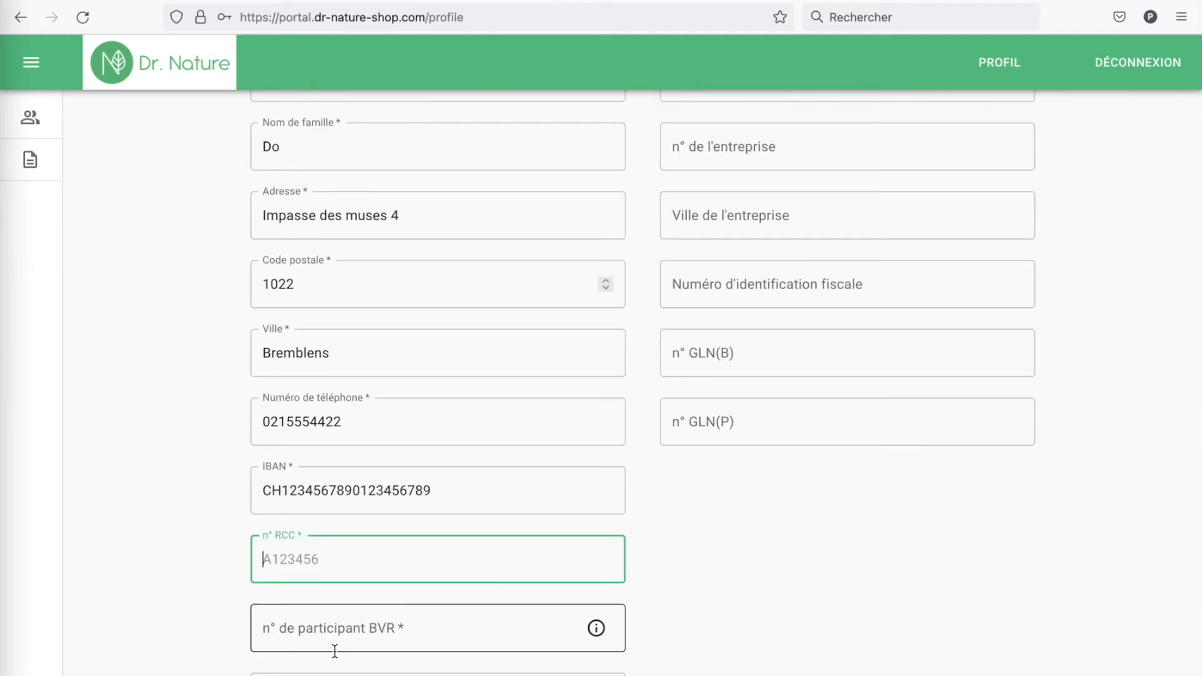
text(F123456)
Step: Enter the BVR participant number and the BVRB ID in their profile fields
click(325, 628)
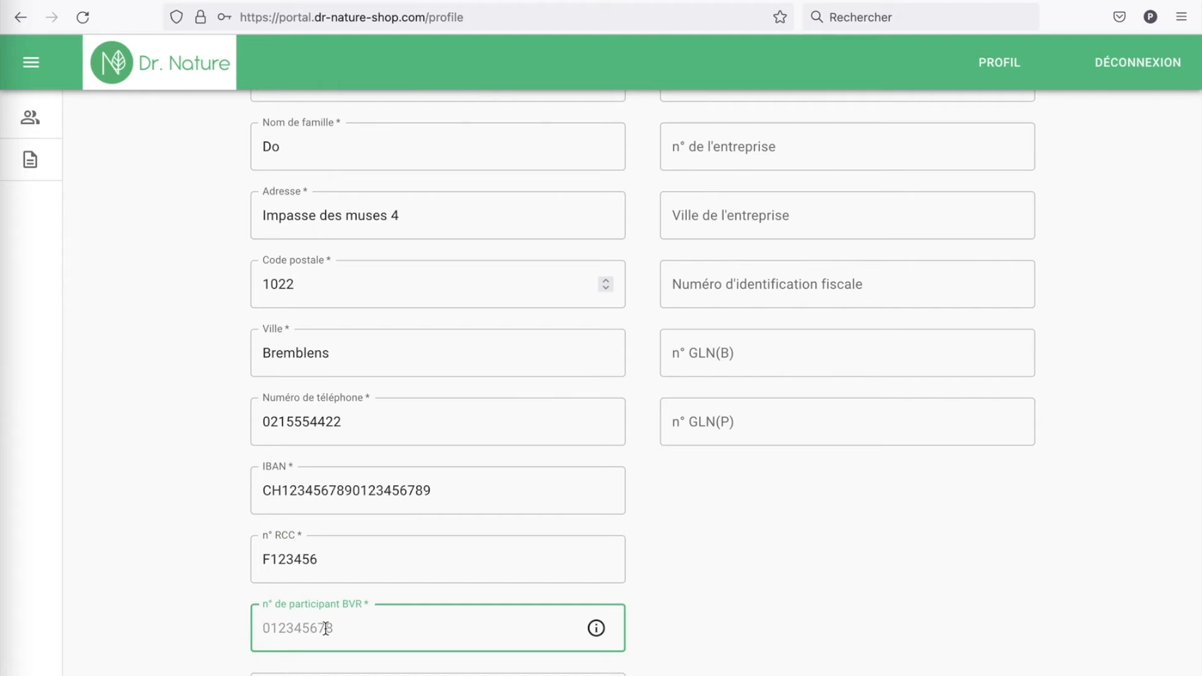
text(012345678)
scroll(334, 614, down, 3)
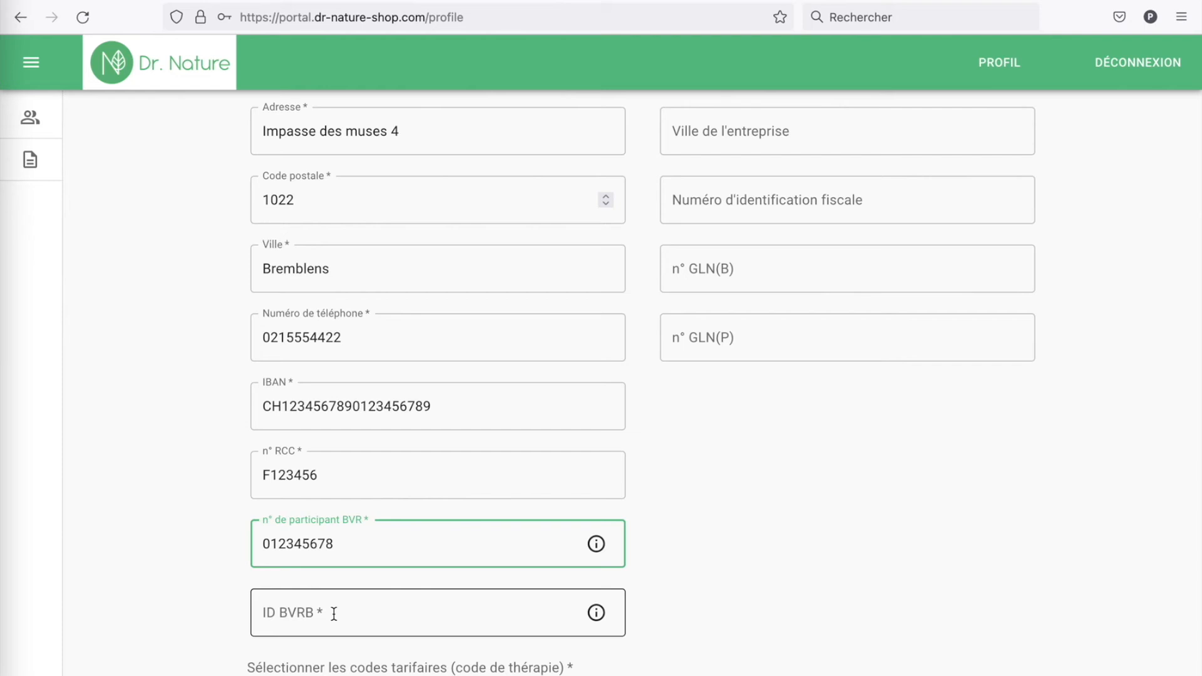
click(333, 614)
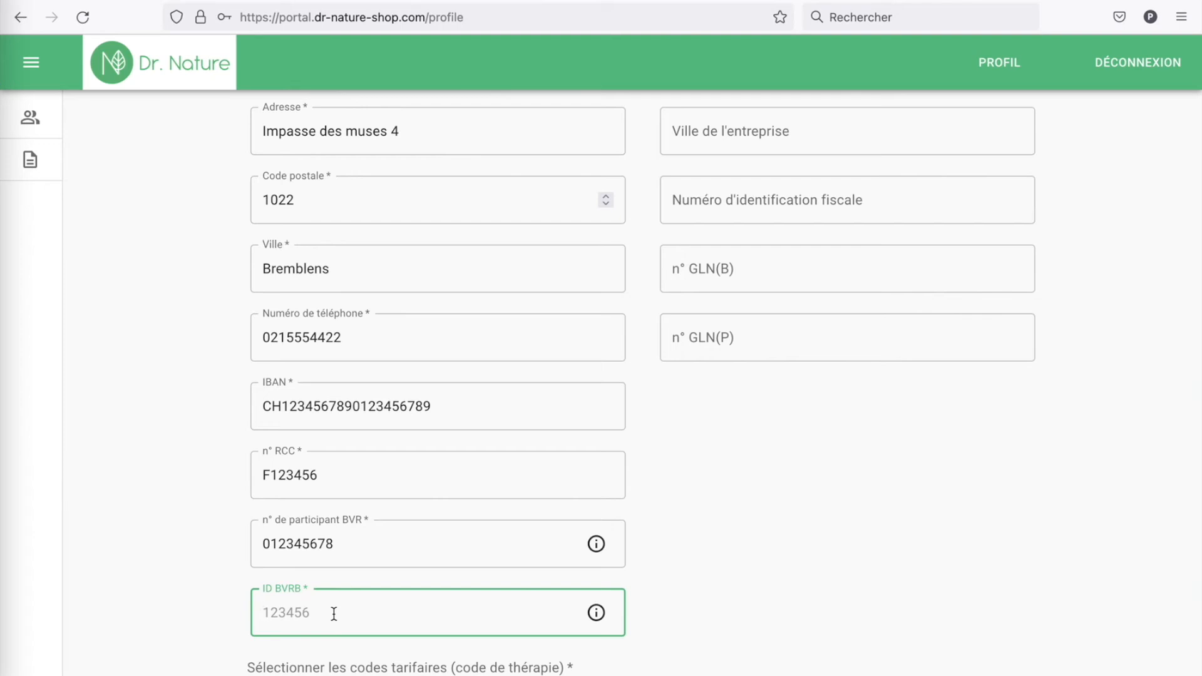
text(123456)
Step: Tick tariff codes 1054 Yoga thérapie, 1060 Kinésiologie and 1065 Thérapie par la lumière
scroll(294, 604, down, 3)
scroll(313, 548, down, 4)
scroll(314, 549, down, 4)
scroll(314, 549, down, 8)
scroll(314, 549, down, 3)
click(271, 539)
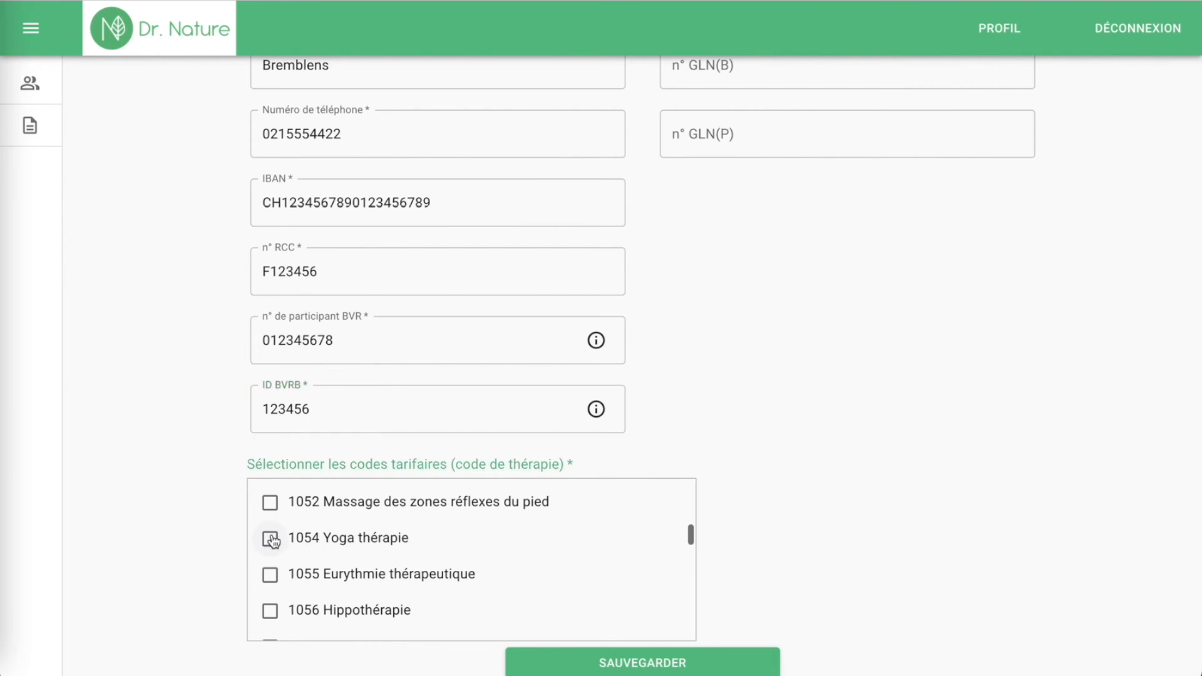
click(270, 539)
scroll(295, 609, down, 3)
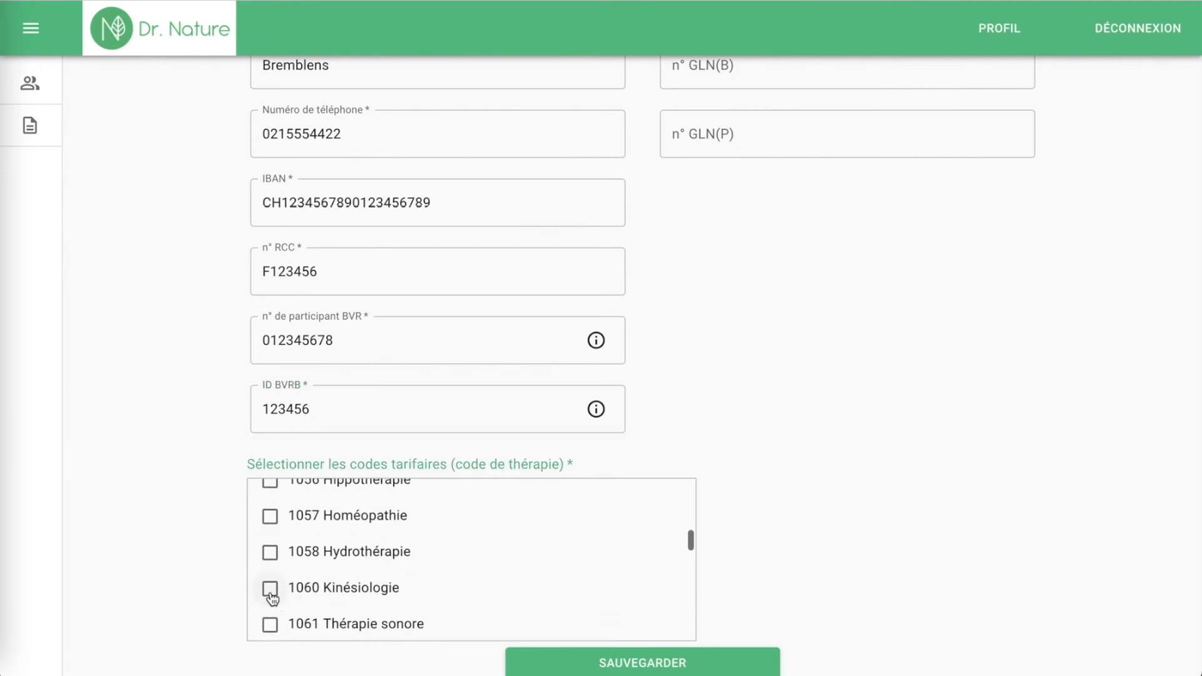
click(271, 592)
scroll(271, 598, down, 4)
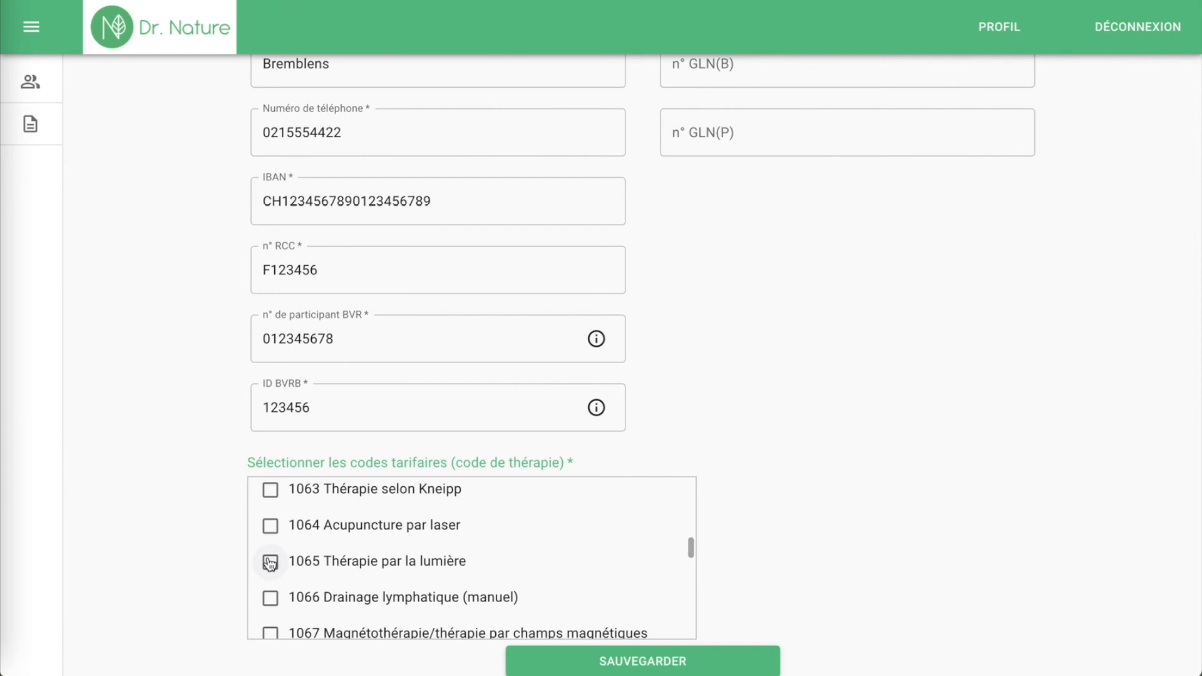
click(270, 563)
scroll(282, 564, left, 5)
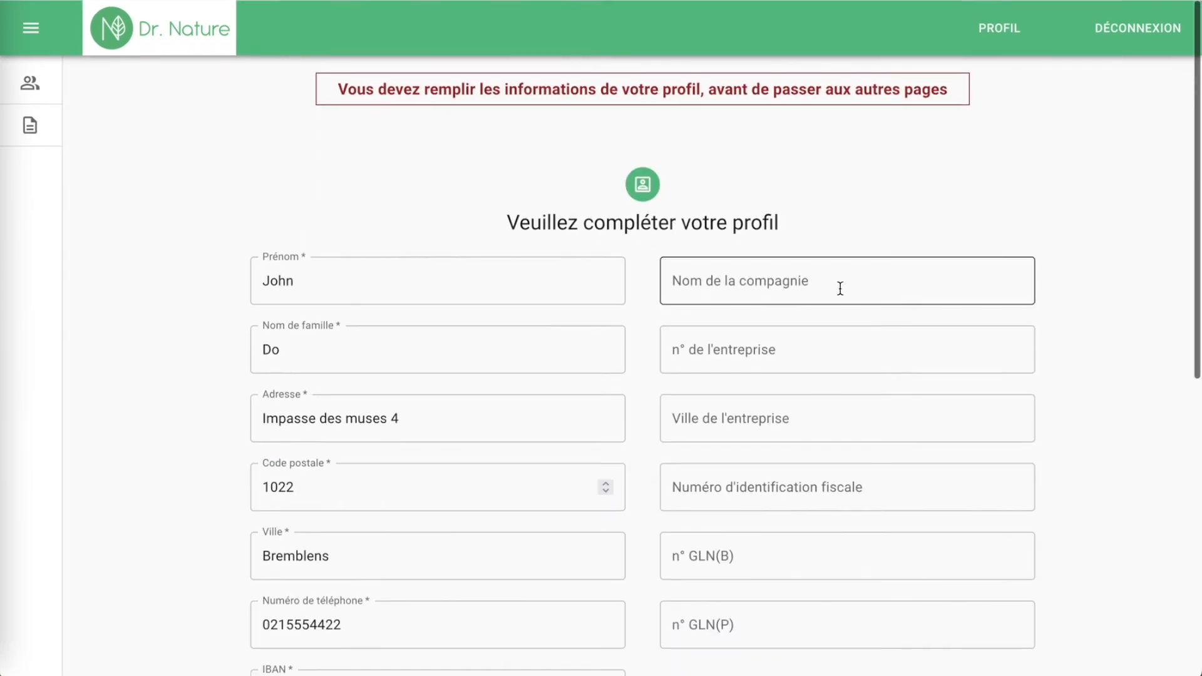
Step: Enter 'Cabinet des lumières' as the company name and scroll down to the save button
click(815, 287)
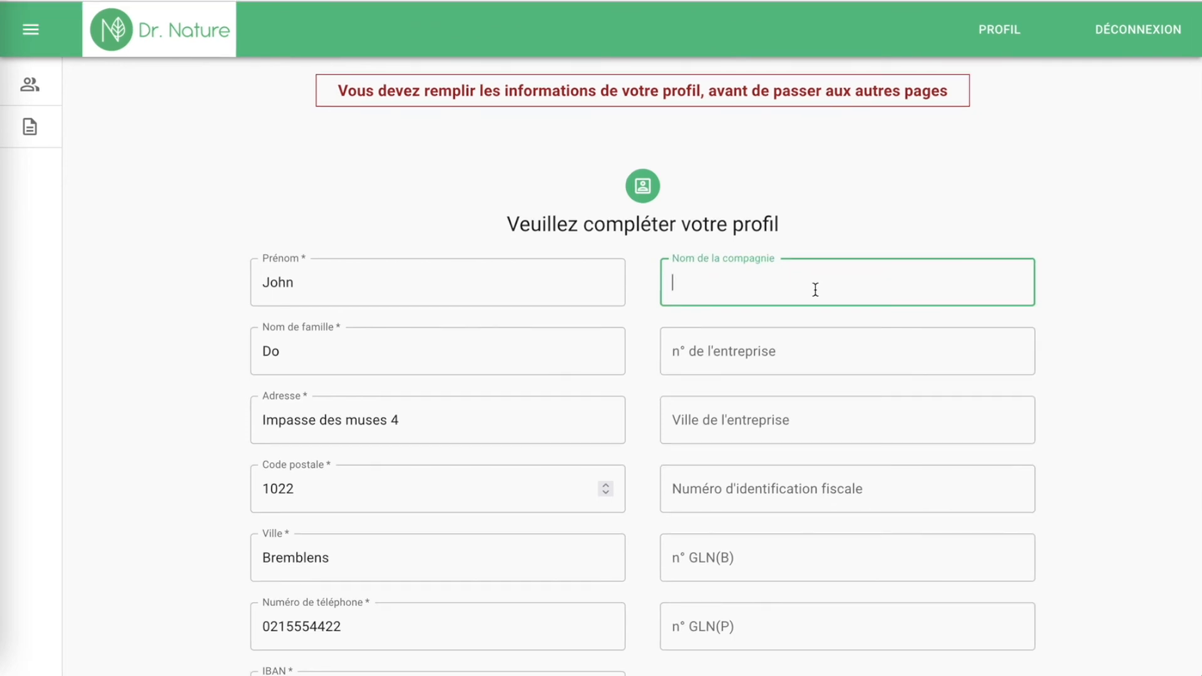
text(Cabinet des lumières)
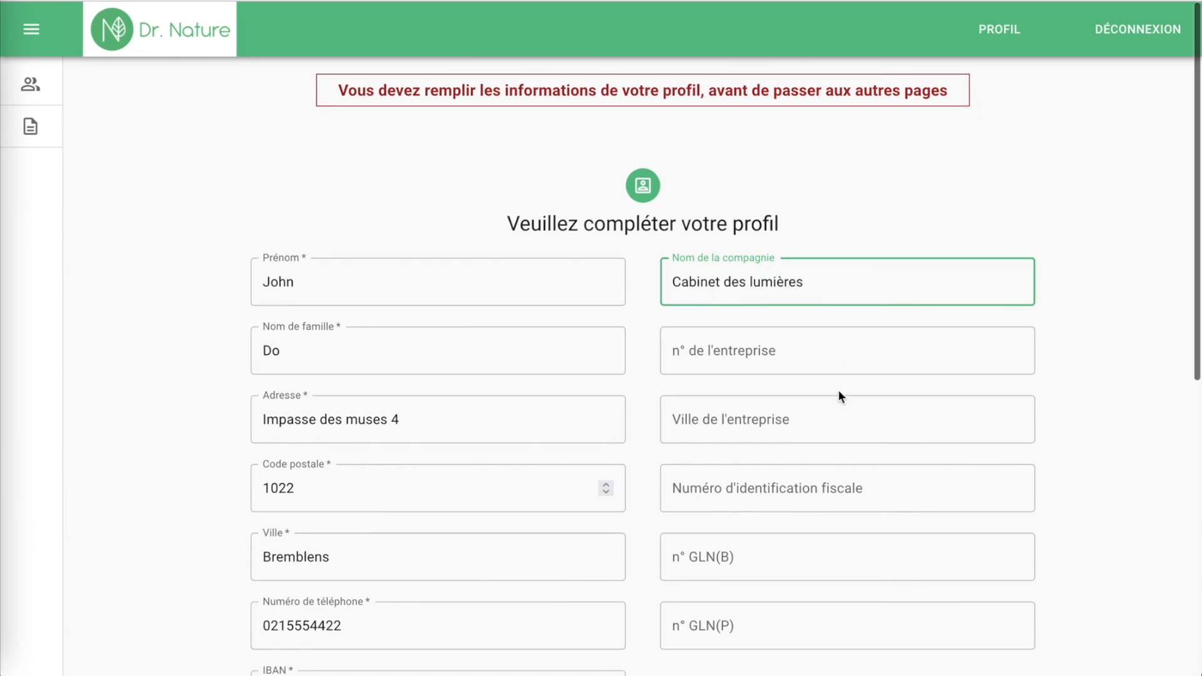
scroll(839, 394, down, 7)
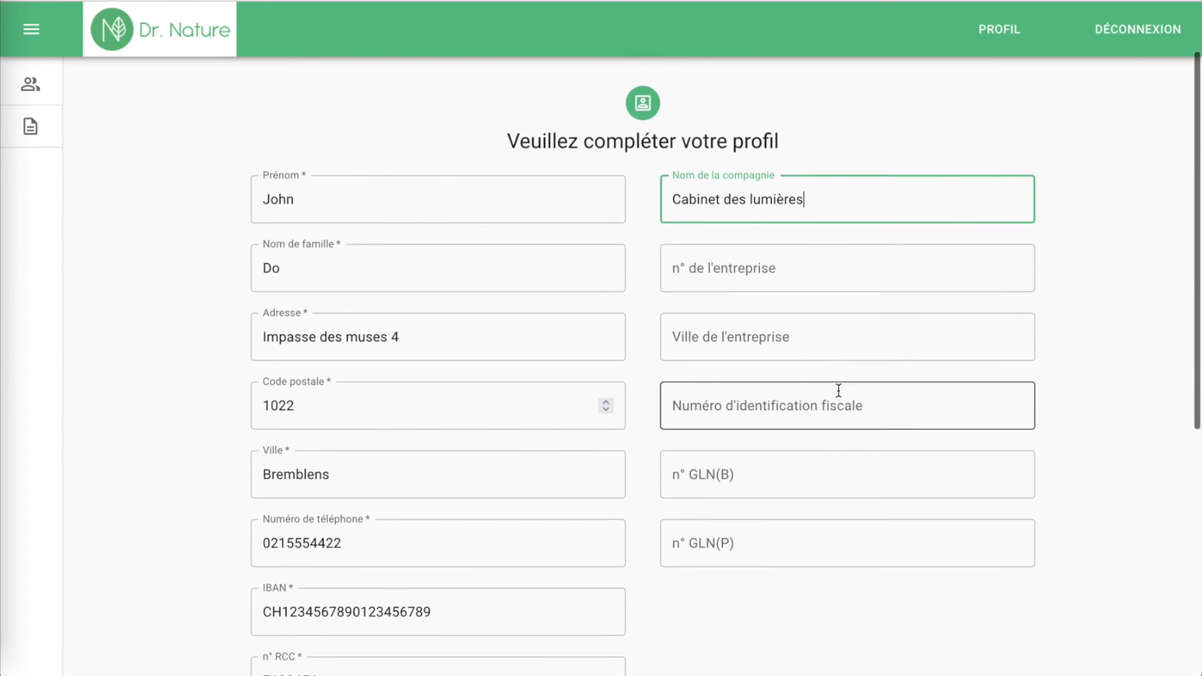
scroll(839, 390, down, 1)
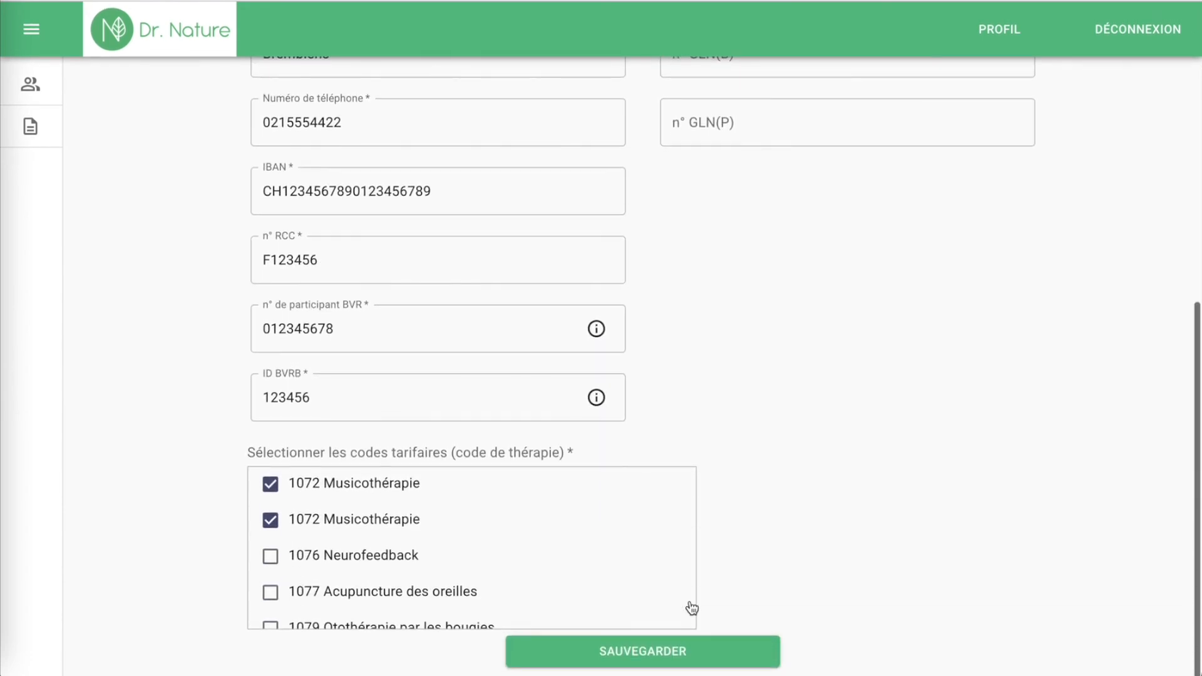
Step: Attempt saving, then retype the IBAN flagged as invalid with a corrected number
click(645, 655)
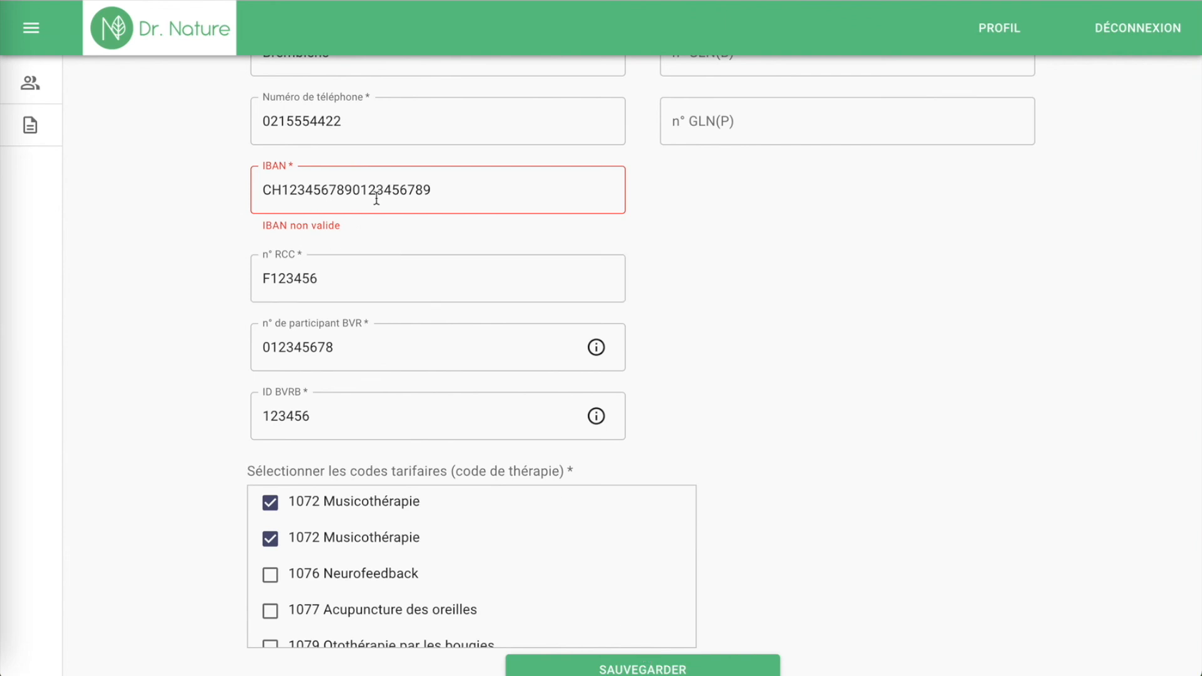
click(454, 196)
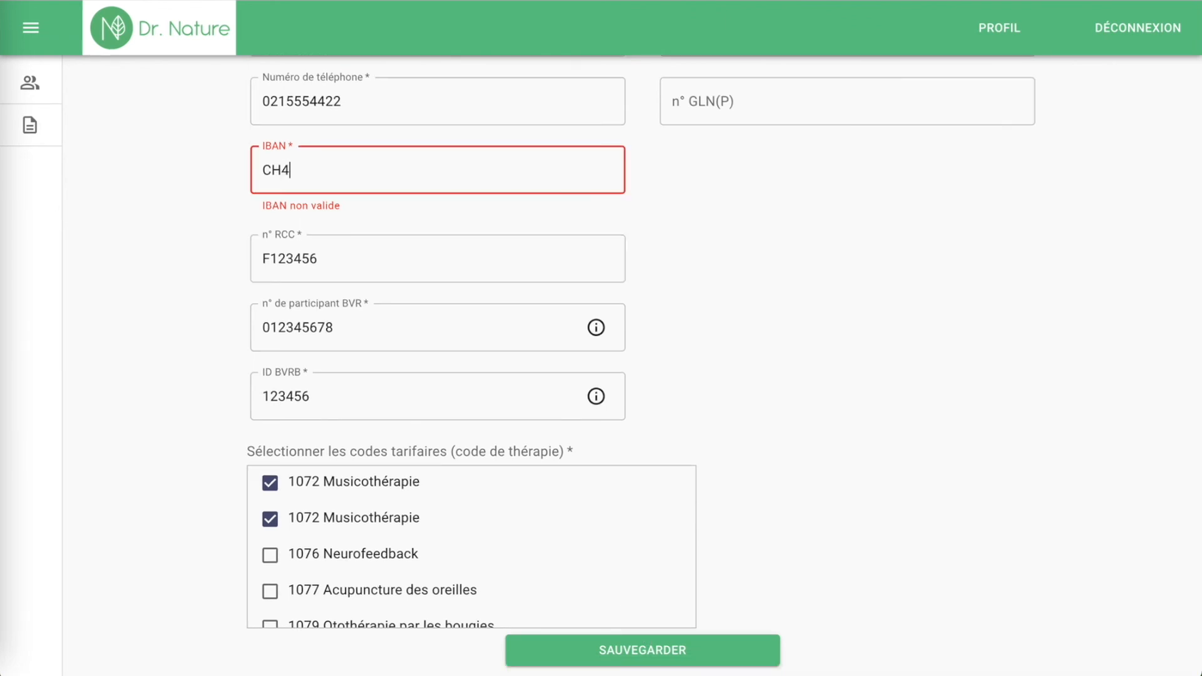
text(9)
key(BackSpace)
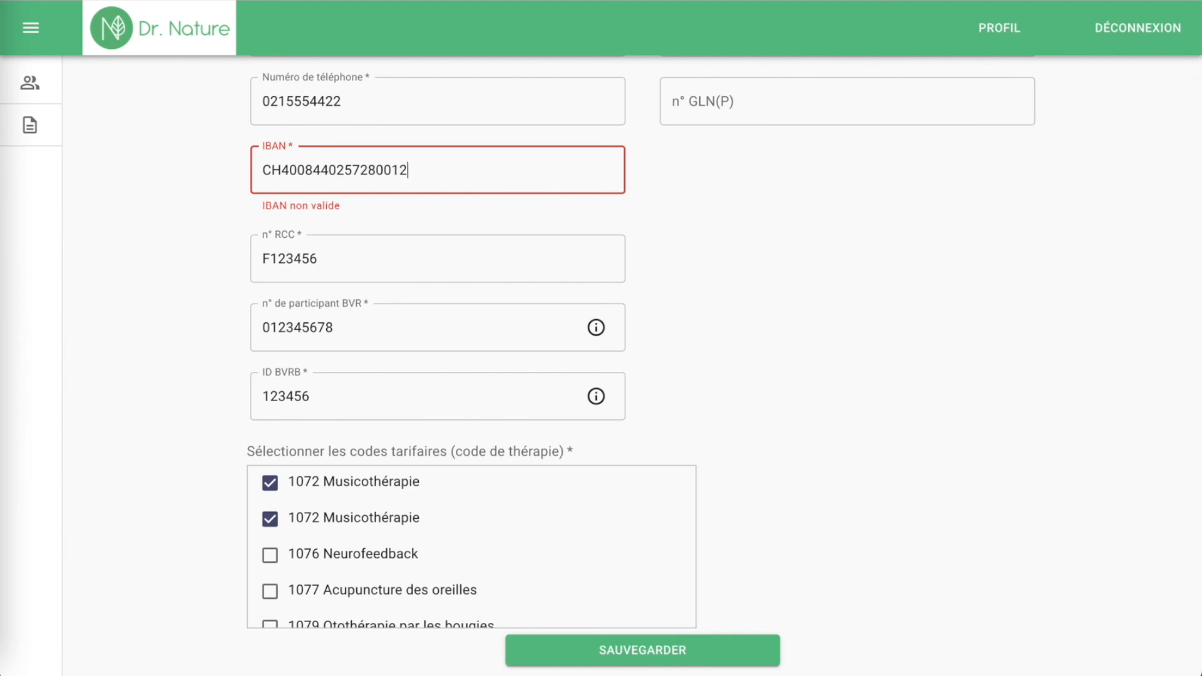
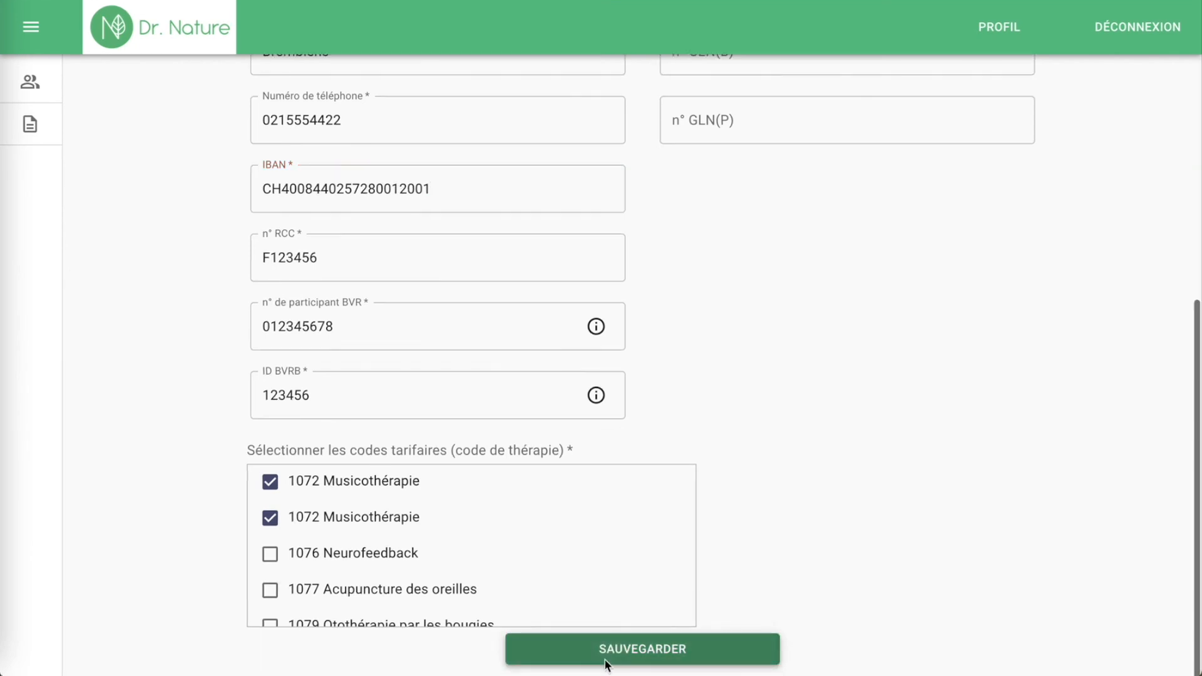
Step: Save the profile with SAUVEGARDER to get the data-changed confirmation
click(606, 654)
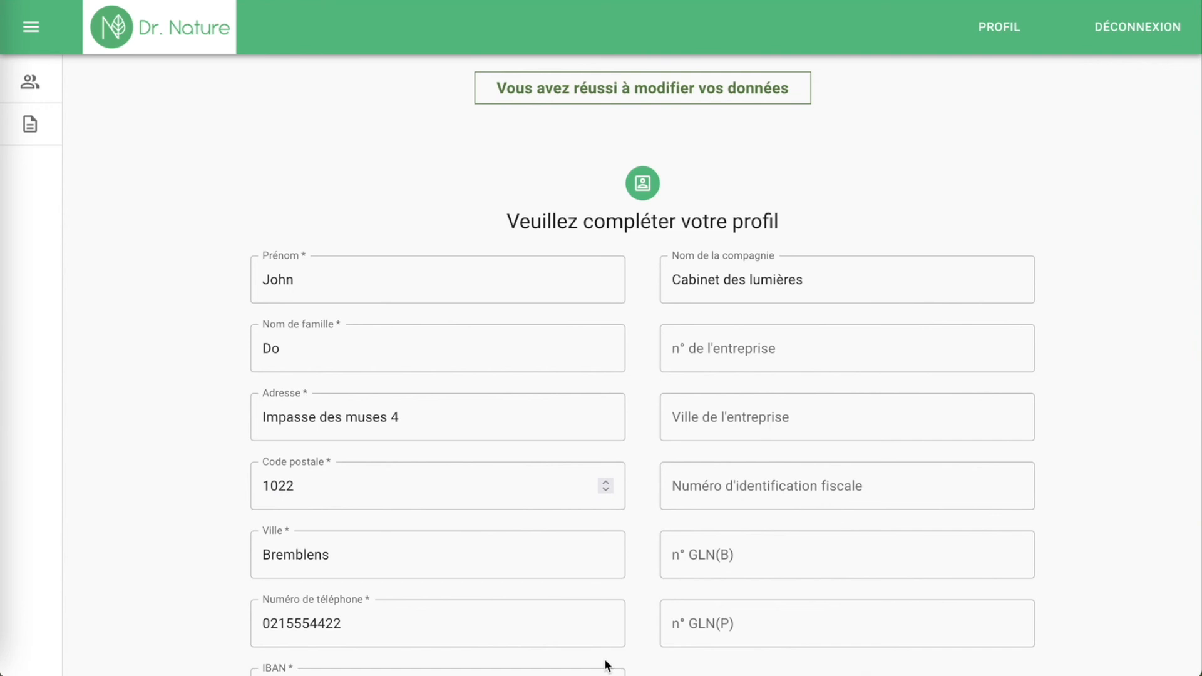